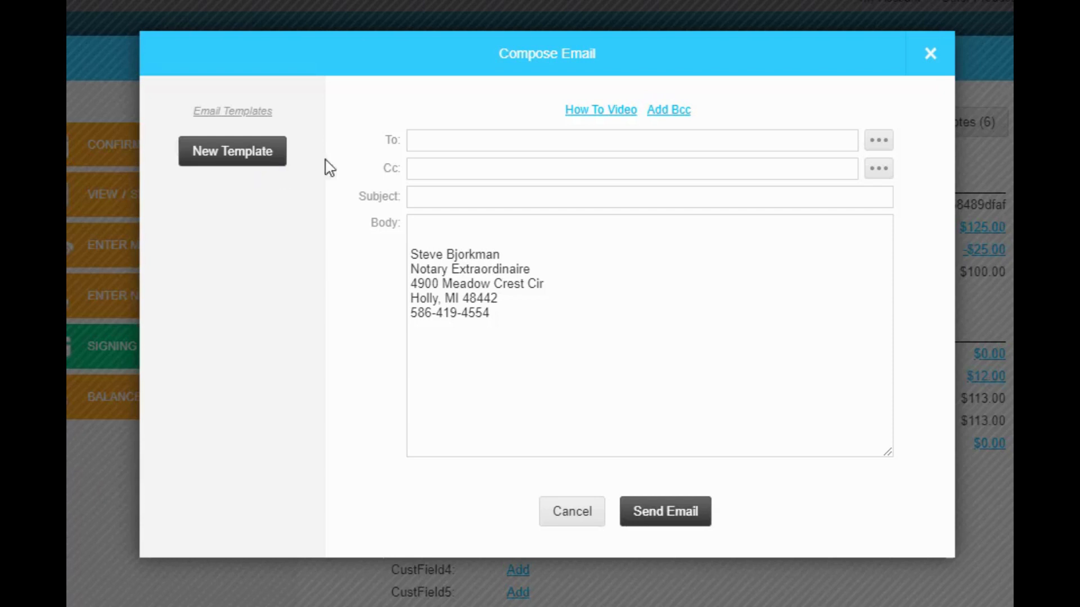
# Add the first saved contact address from the address picker as a recipient of the email.
pyautogui.click(452, 141)
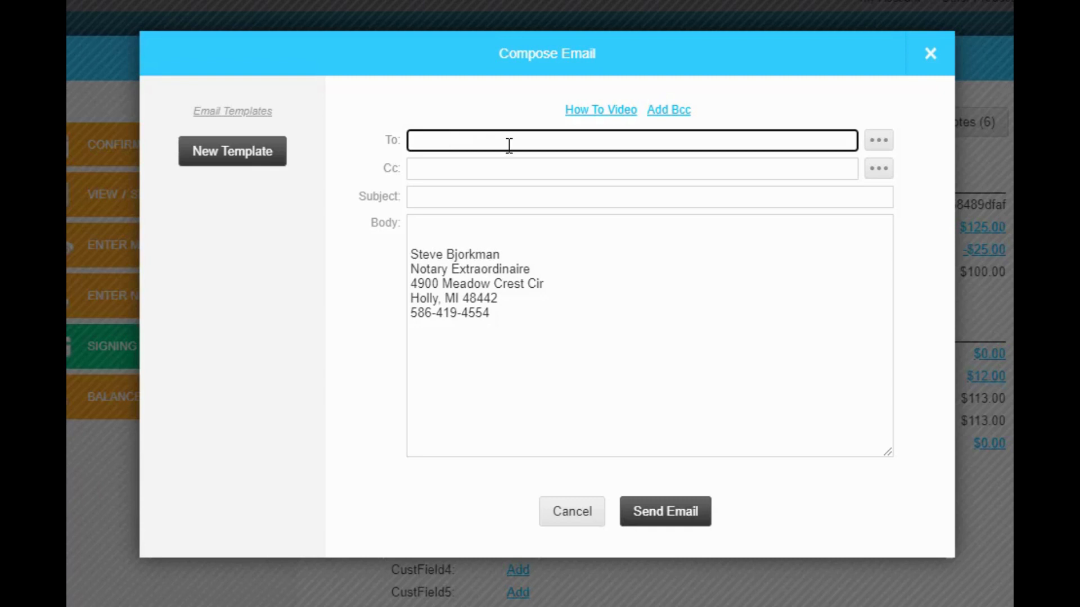
pyautogui.click(878, 149)
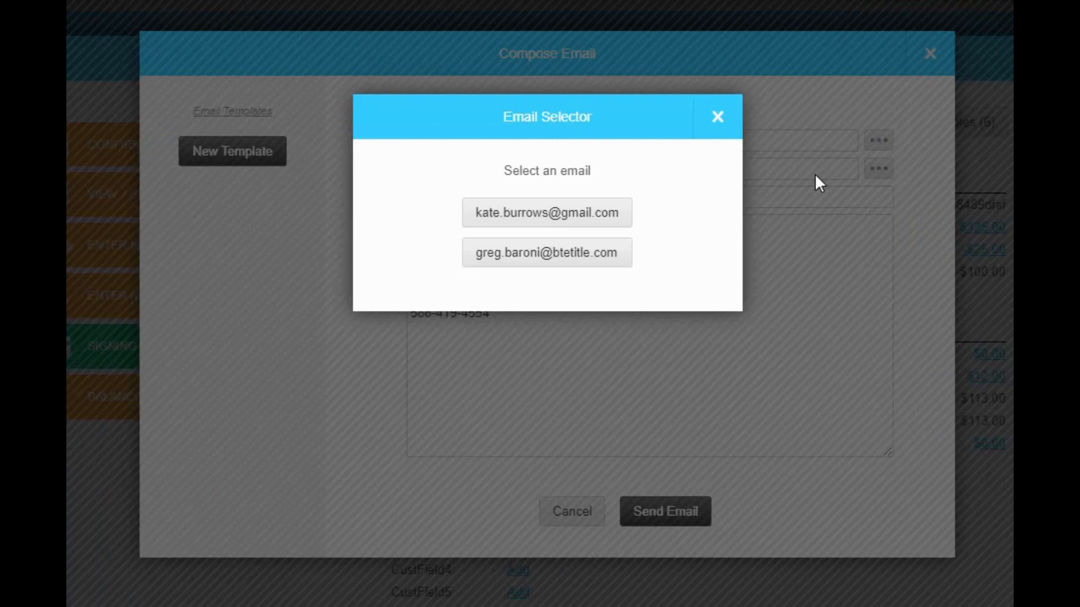
pyautogui.click(592, 228)
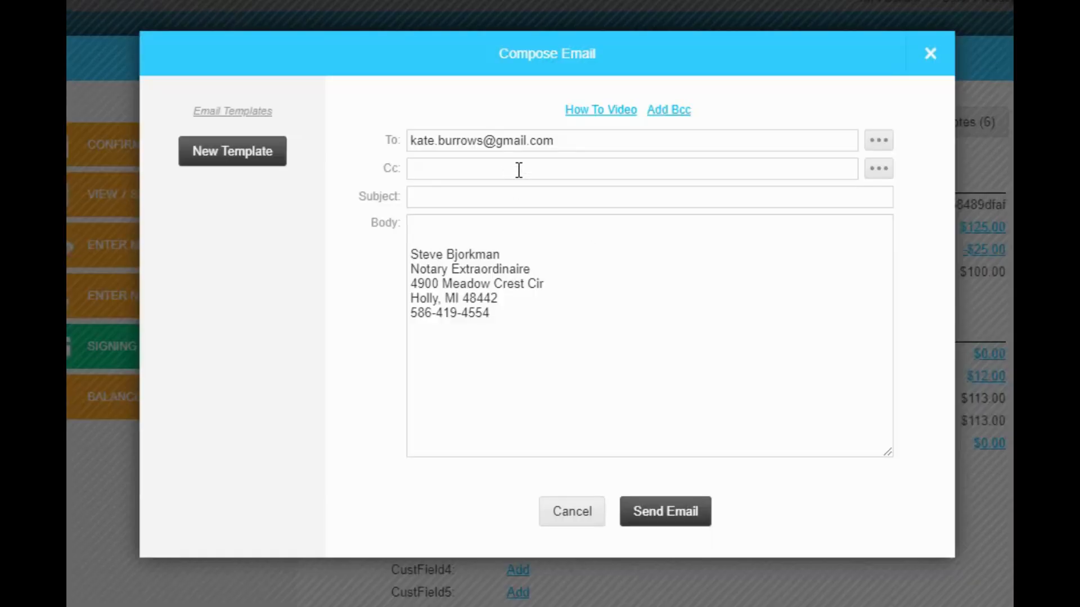
# Append a typed e-mail address and the other saved contact address to the To recipients.
pyautogui.click(742, 146)
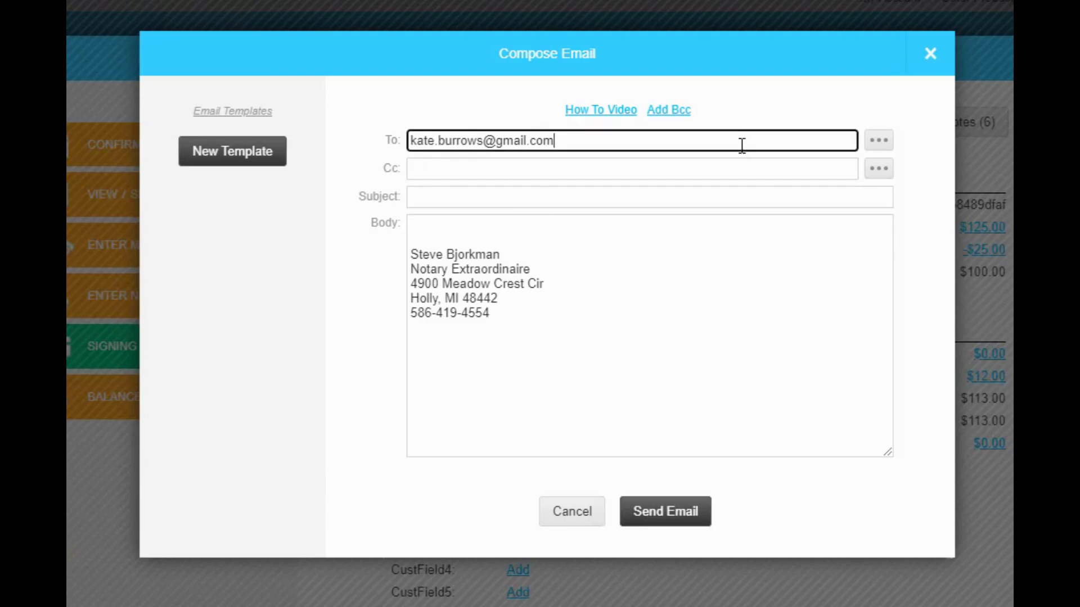
pyautogui.click(679, 165)
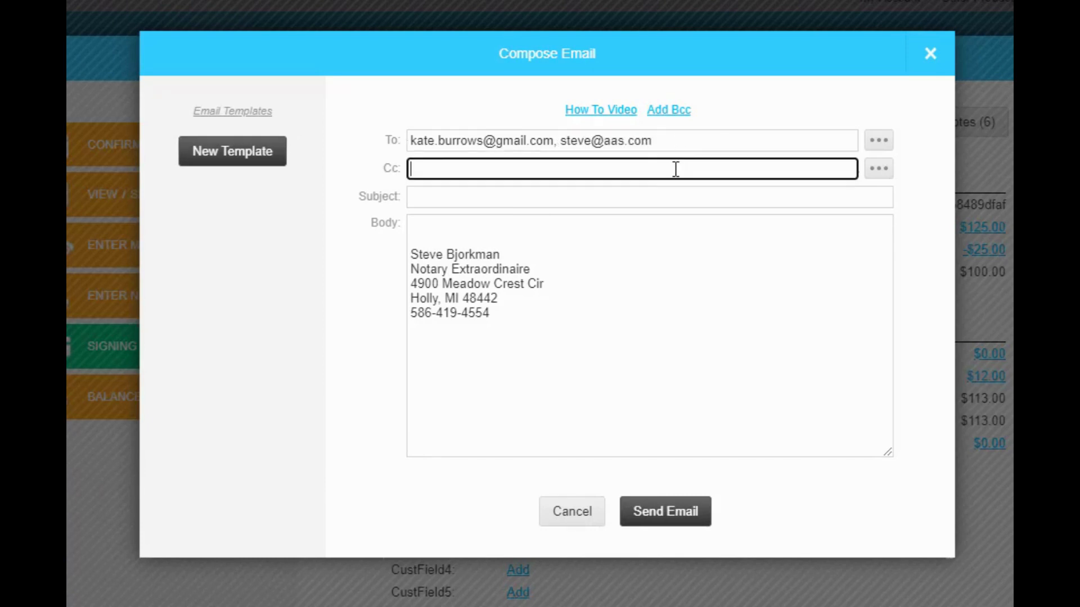
pyautogui.click(879, 142)
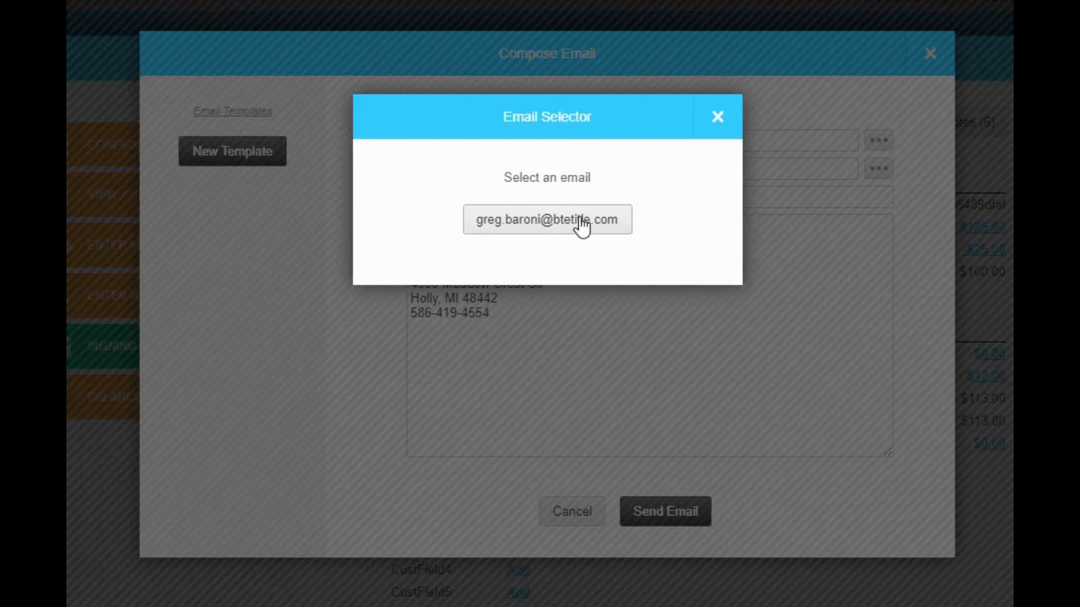
pyautogui.click(582, 227)
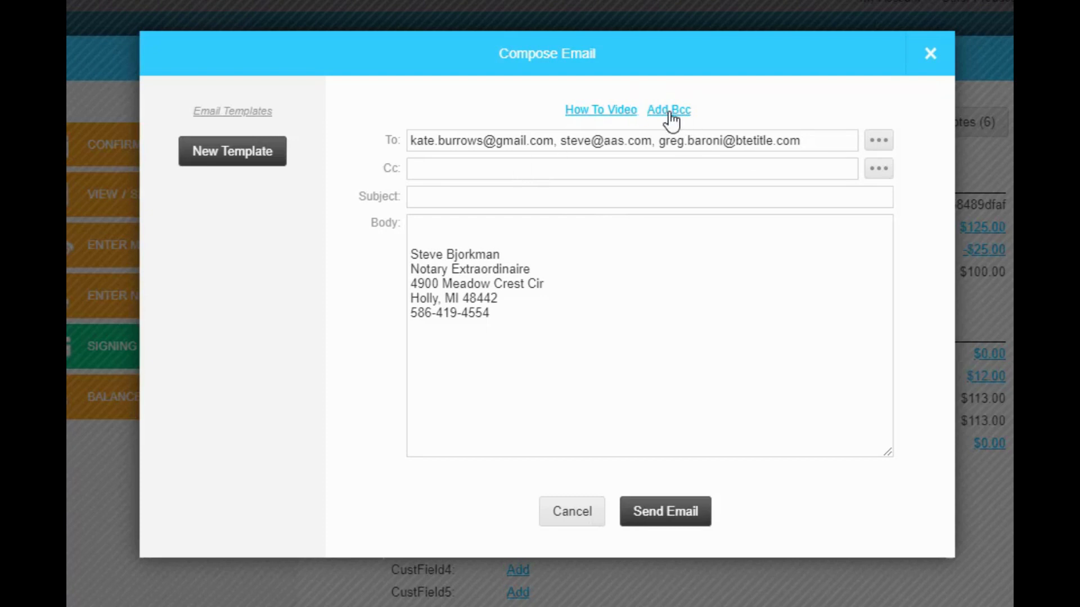
# Enter the email subject Signings Galore.
pyautogui.click(442, 195)
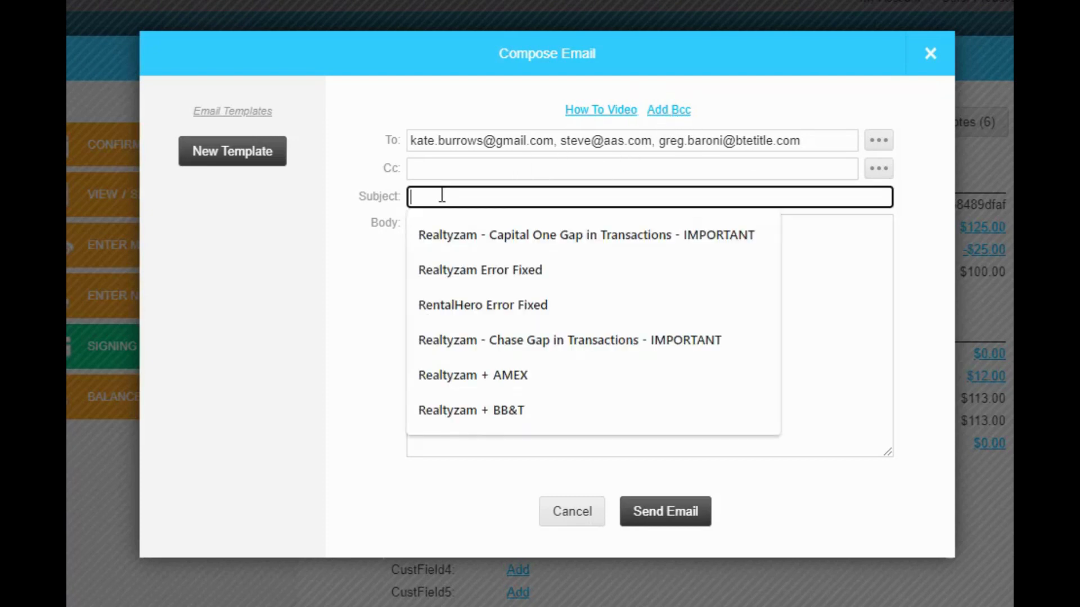
pyautogui.write('Sig')
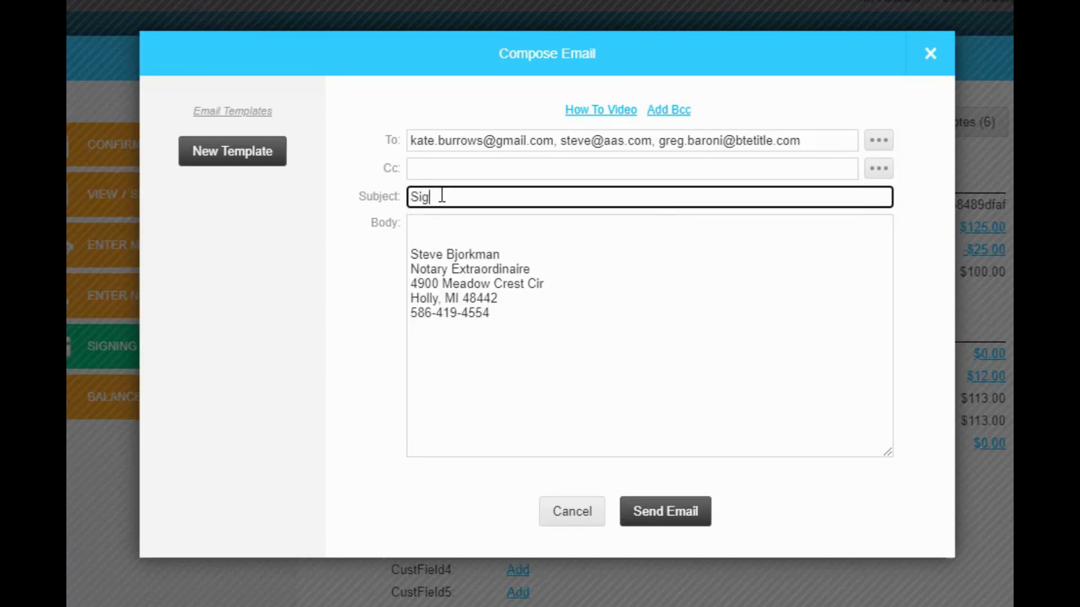
pyautogui.write('nings Galore')
pyautogui.click(458, 235)
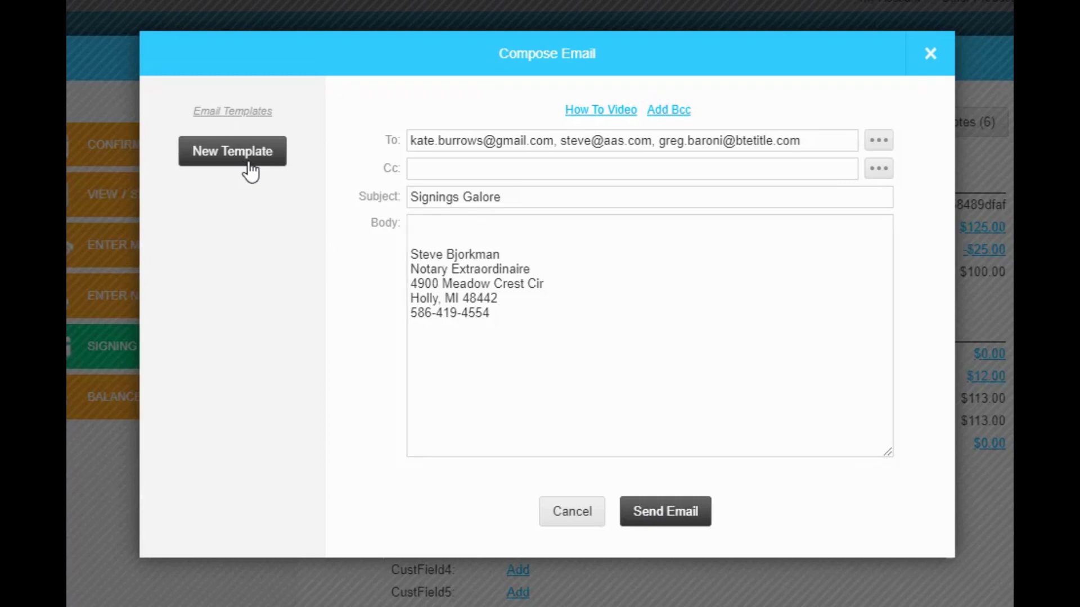
# Start a new email template named Appt Confirmation.
pyautogui.click(249, 167)
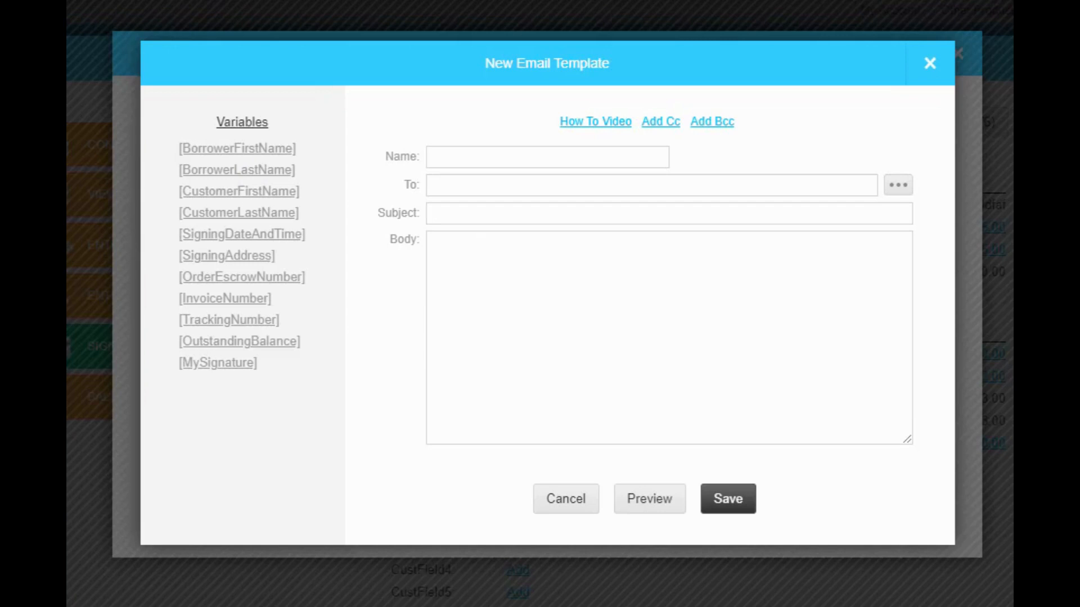
pyautogui.click(513, 160)
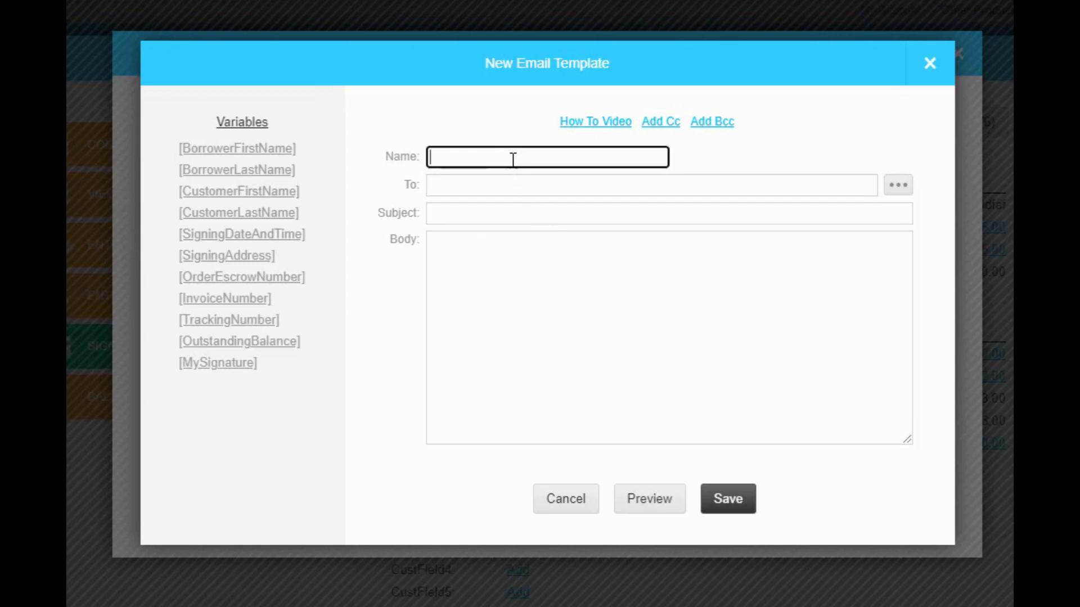
pyautogui.write('Appt Conf')
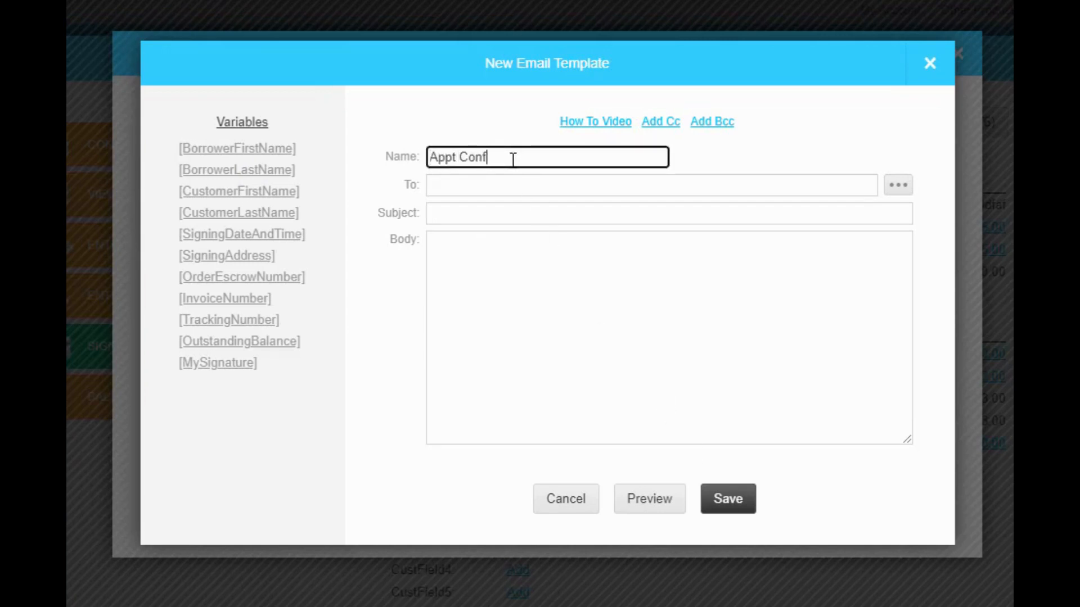
pyautogui.write('irmation')
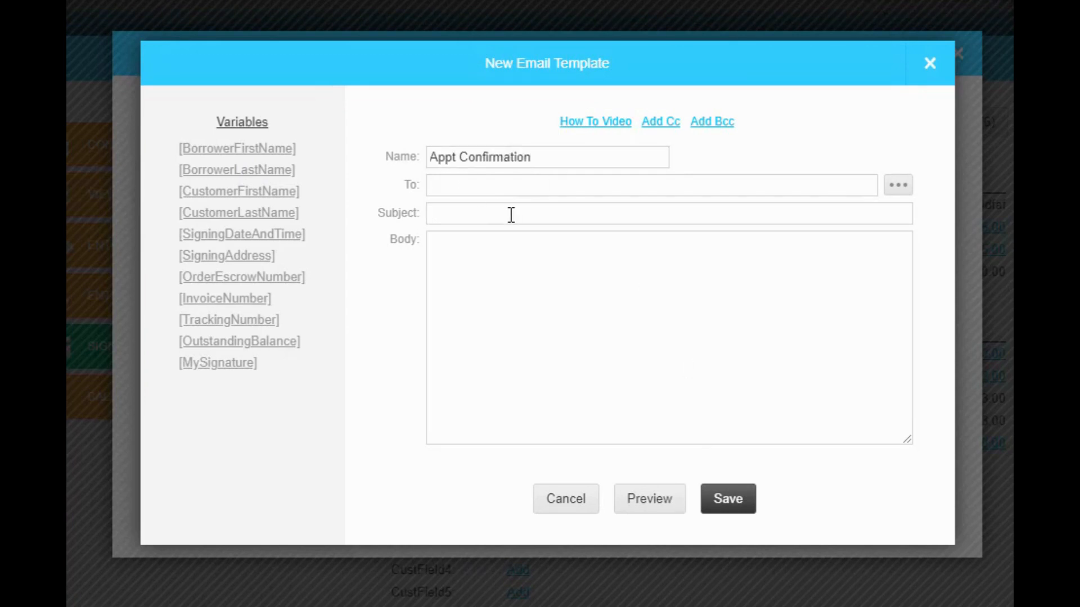
# Set the template's To recipients to the Borrower1Email and Borrower2Email variables.
pyautogui.click(752, 187)
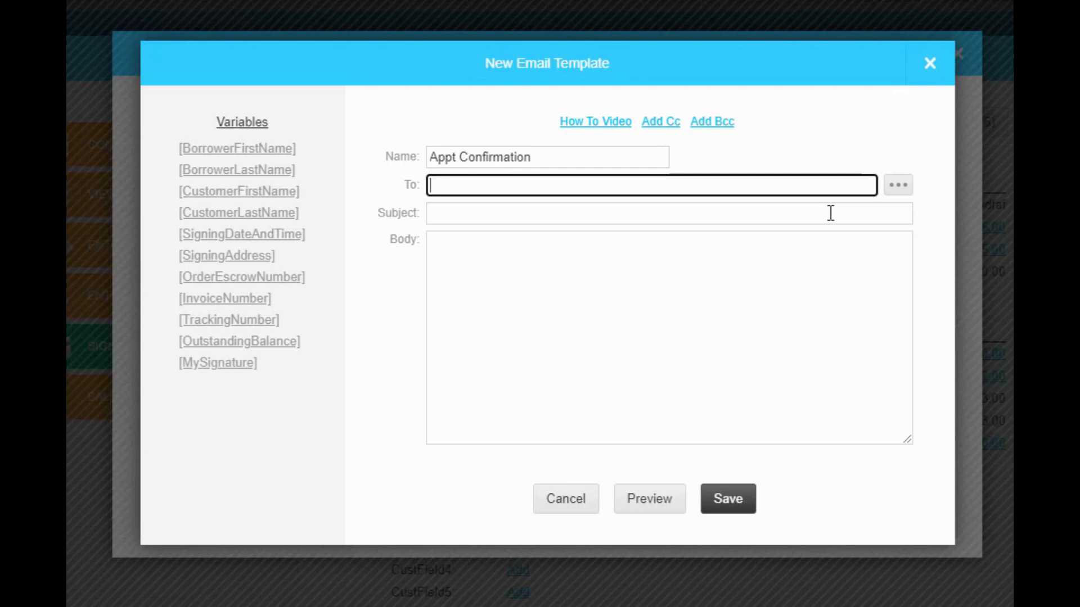
pyautogui.click(898, 187)
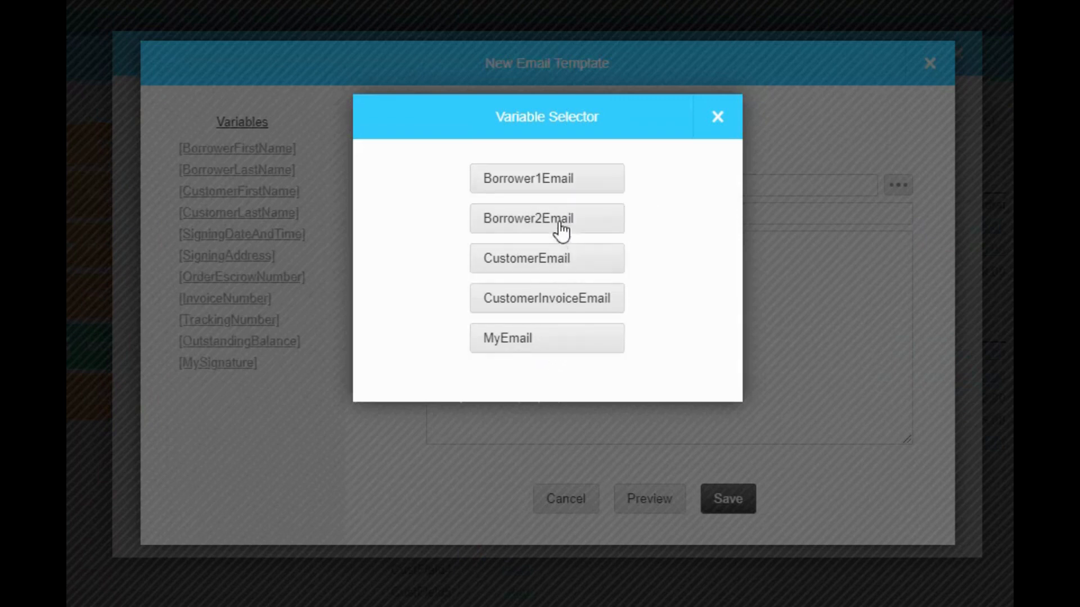
pyautogui.click(579, 192)
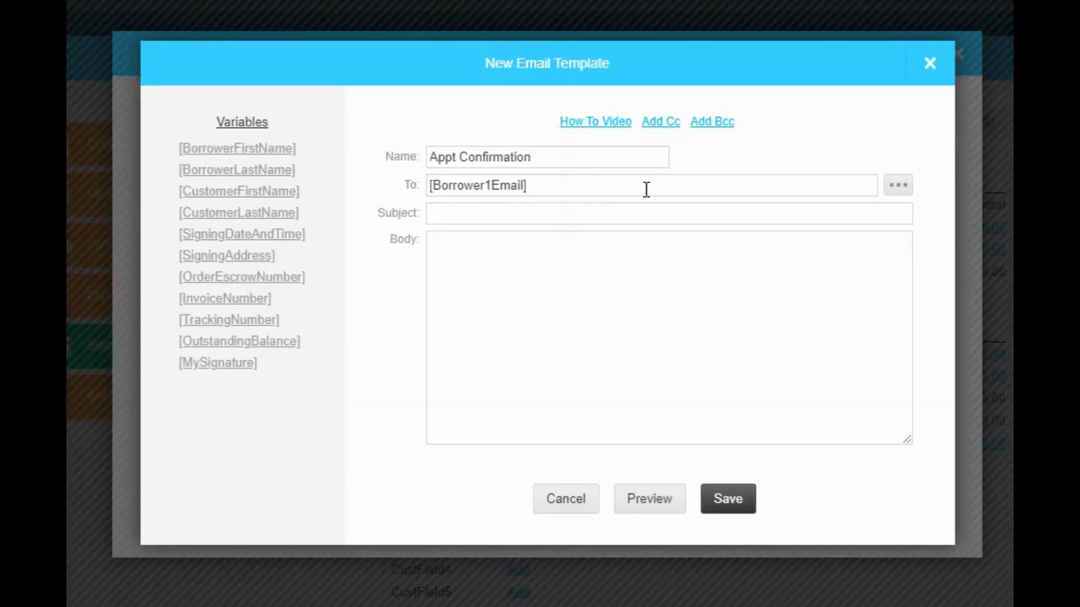
pyautogui.click(898, 185)
pyautogui.click(537, 217)
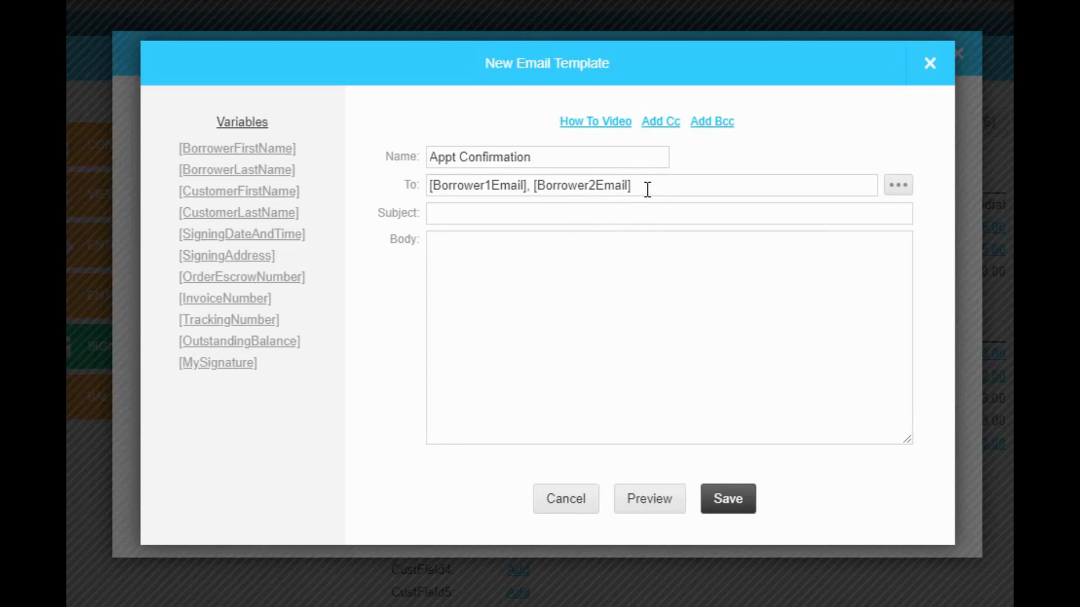
# Add a Bcc field to the template and set it to the MyEmail variable.
pyautogui.click(704, 123)
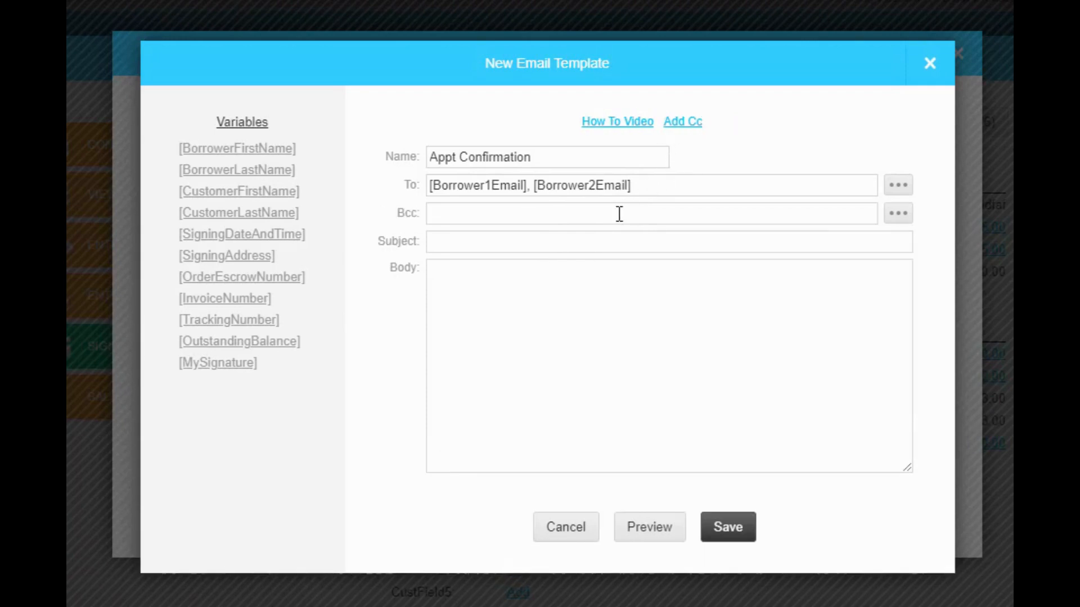
pyautogui.click(620, 214)
pyautogui.click(898, 221)
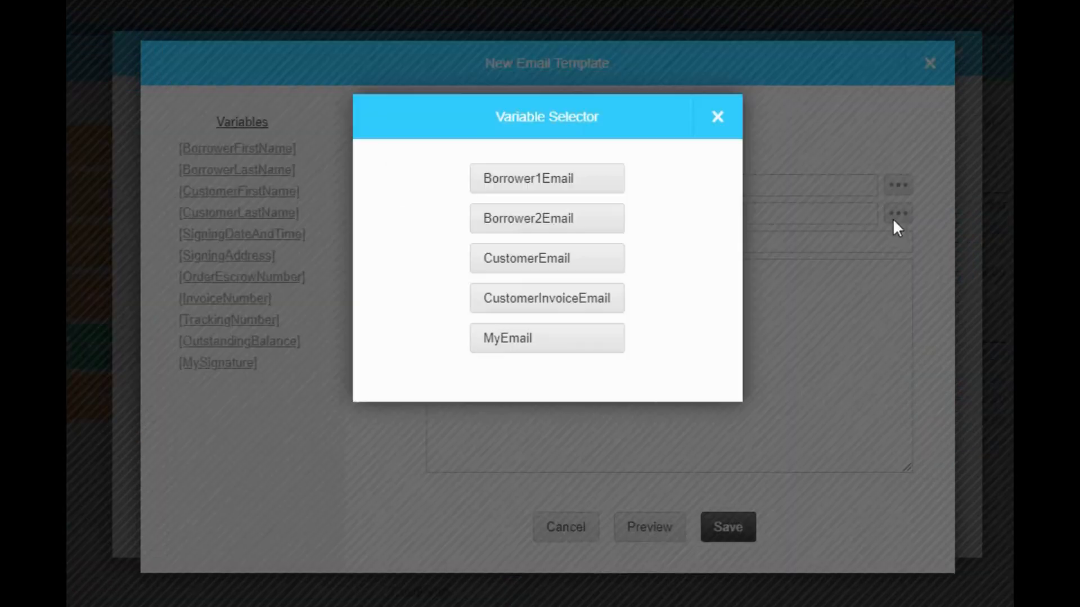
pyautogui.click(515, 341)
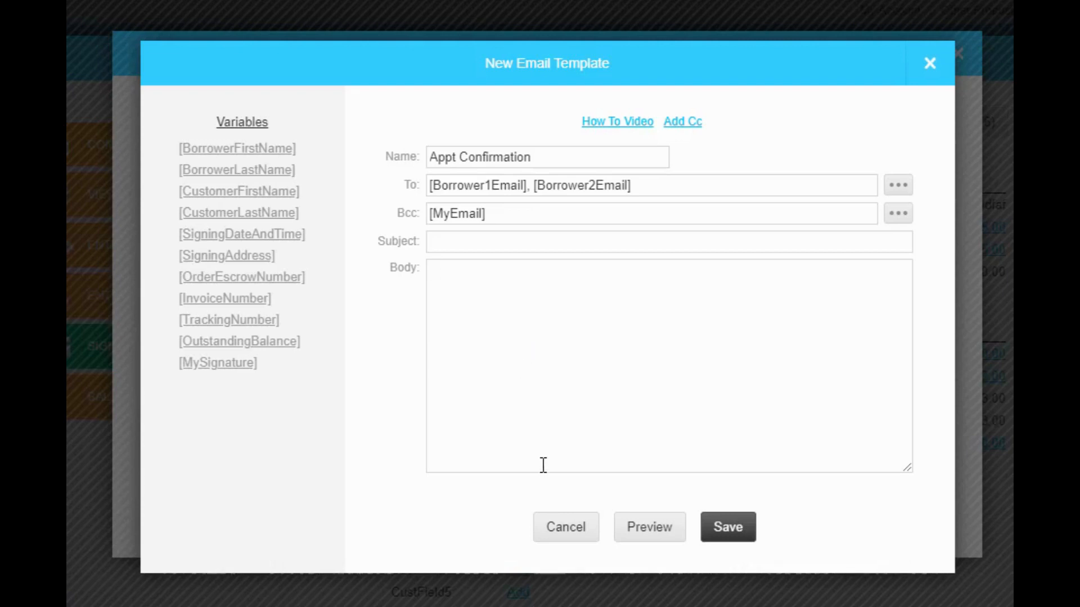
# Set the template subject to Appointment Confirmation.
pyautogui.click(456, 240)
pyautogui.write('Appoin')
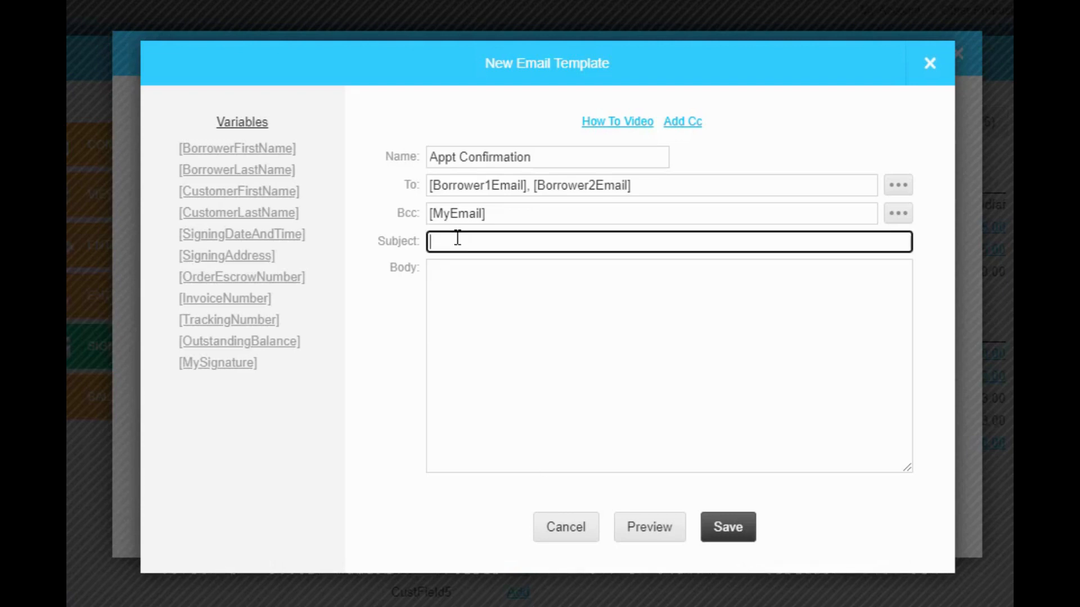
pyautogui.write('tment Confirmation')
# Begin the template body with "Hi [BorrowerFirstName]," using the BorrowerFirstName variable.
pyautogui.click(572, 321)
pyautogui.write('Hi')
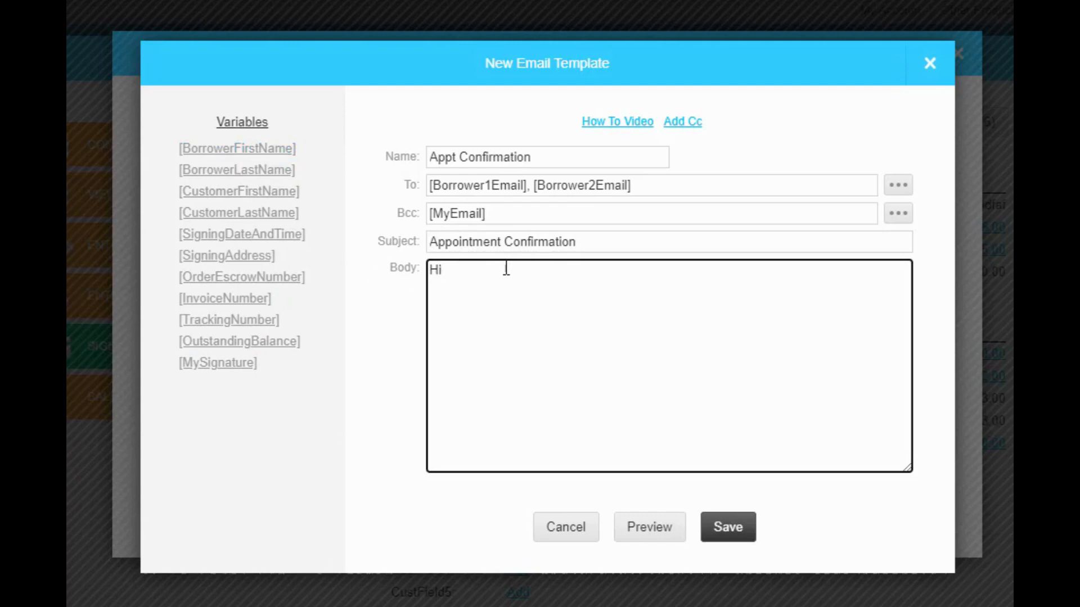
pyautogui.click(231, 149)
pyautogui.write(',')
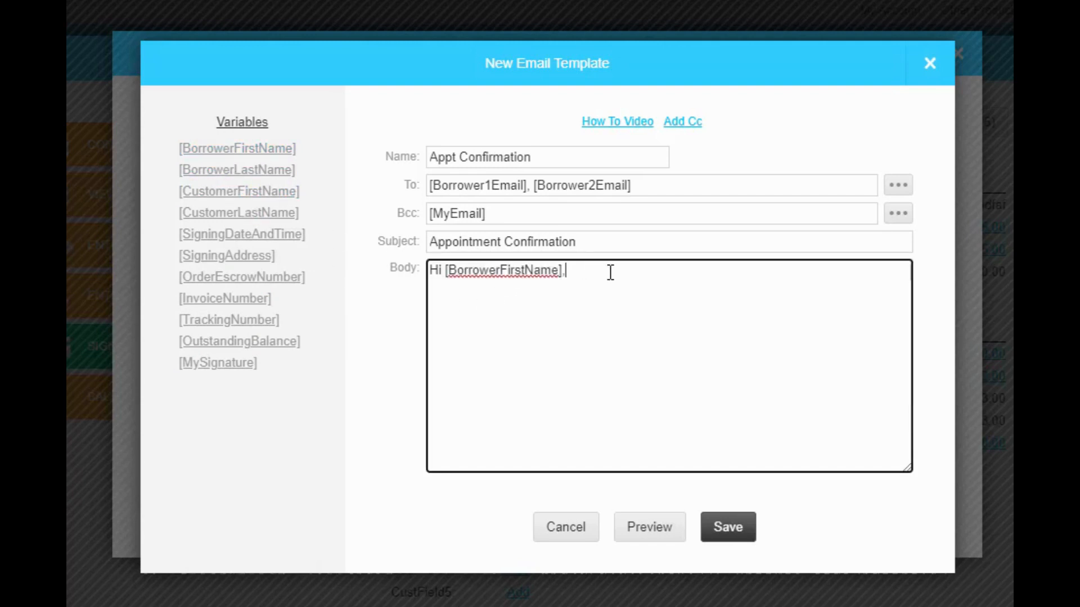
pyautogui.write(' I just want to toc')
# Continue the body with "I just want to confirm our appointment on" followed by the SigningDateAndTime variable.
pyautogui.press('BackSpace')
pyautogui.press('BackSpace')
pyautogui.press('BackSpace')
pyautogui.write('confirm ')
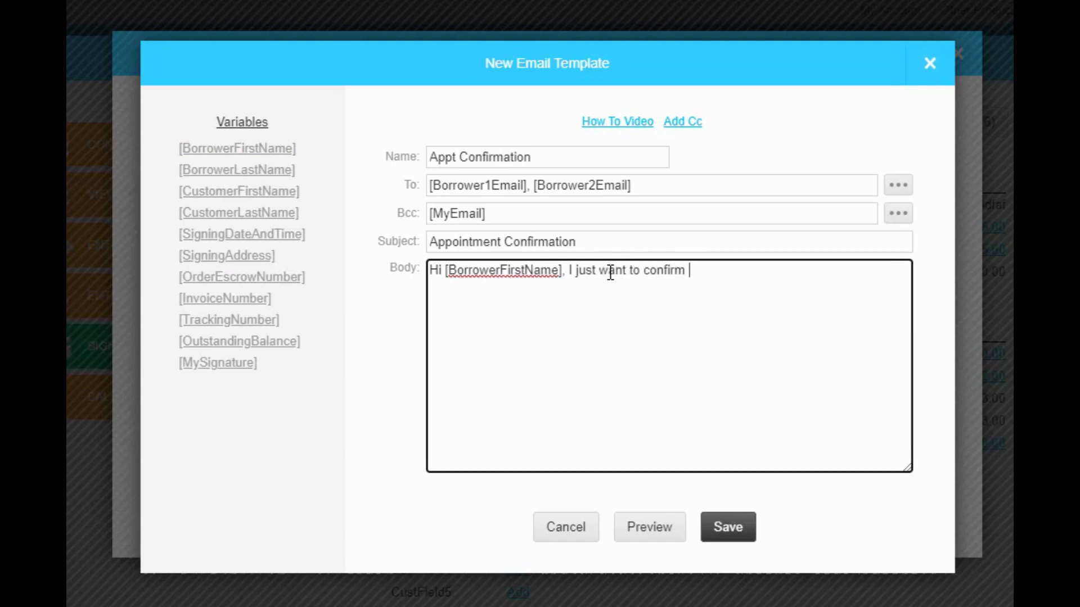
pyautogui.write('our appointm')
pyautogui.press('BackSpace')
pyautogui.write('ment')
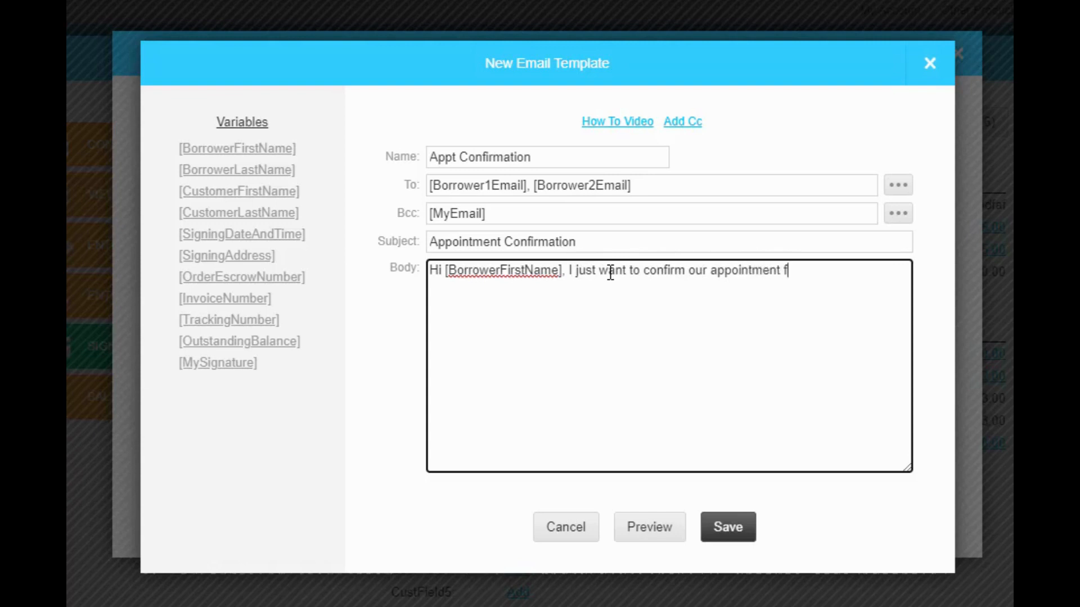
pyautogui.write(' on')
pyautogui.click(213, 233)
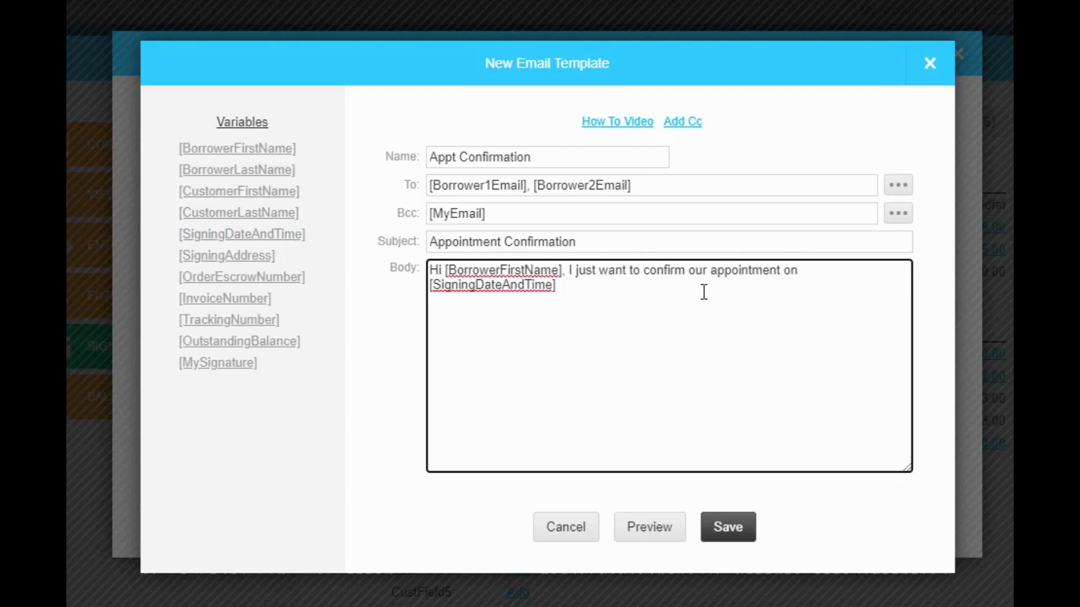
# Finish the body with "Let me know if you have any questions. Thanks:)", a blank line, and the MySignature variable.
pyautogui.write('.  Let me know if ')
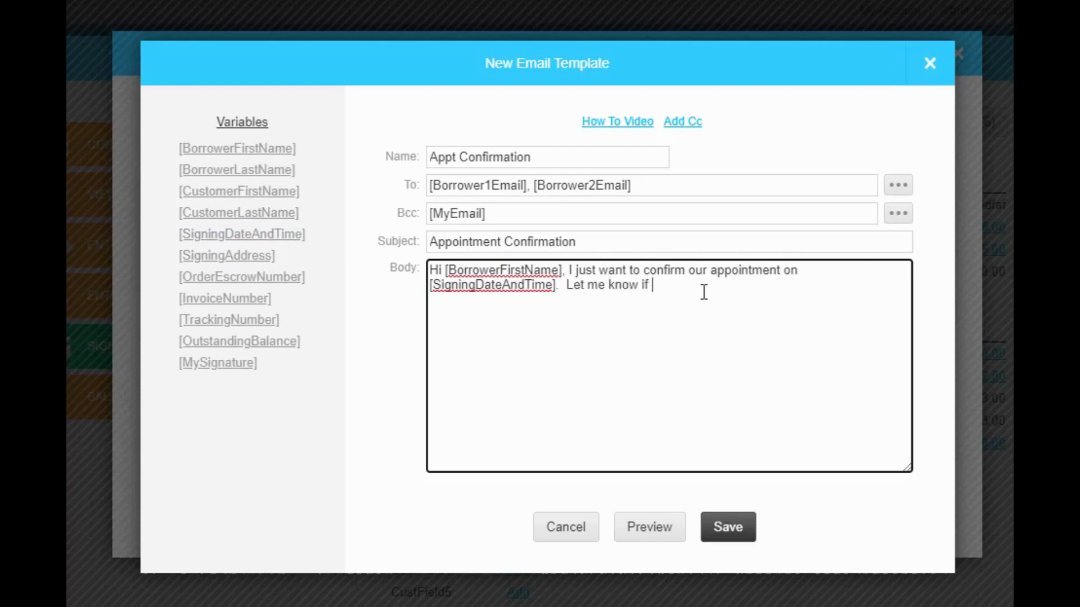
pyautogui.write('you have any question')
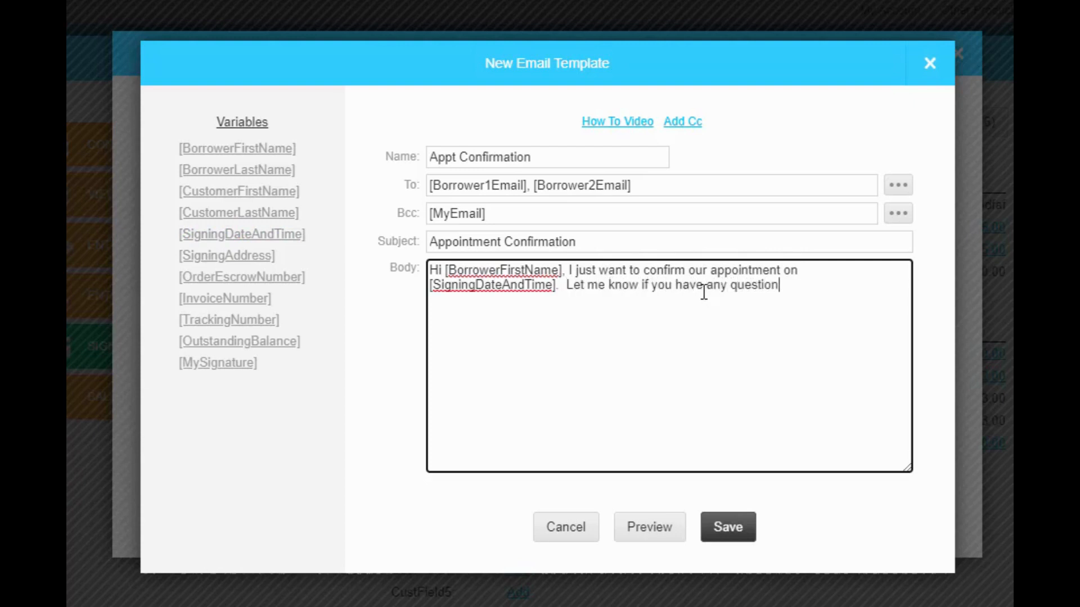
pyautogui.write('s. Thanks')
pyautogui.press('Return')
pyautogui.press('Return')
pyautogui.click(216, 363)
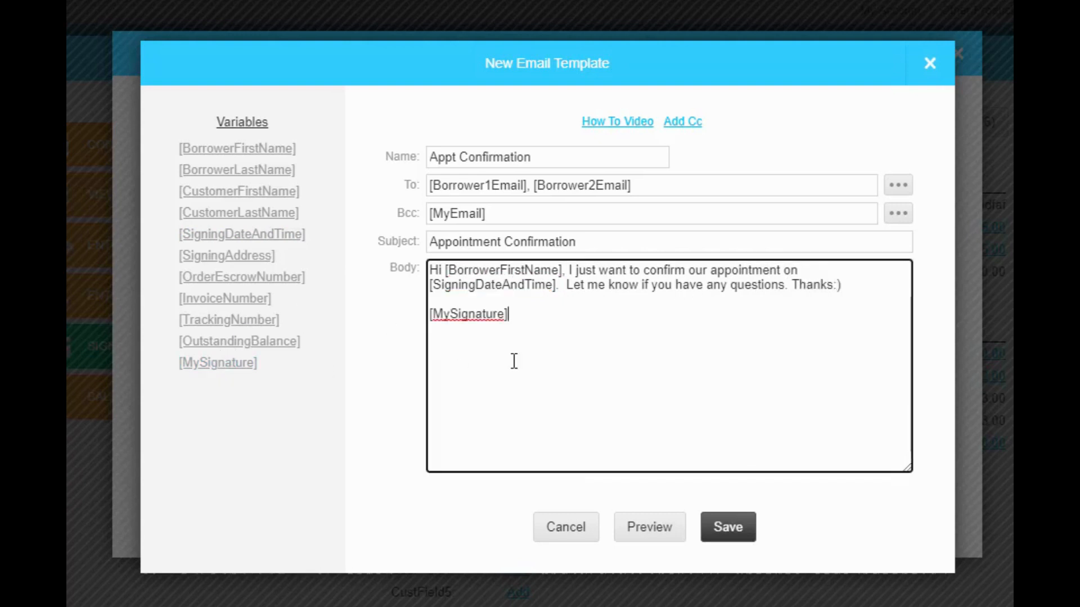
# Preview the template with the current signing info and examine the filled-in fields and body.
pyautogui.click(648, 531)
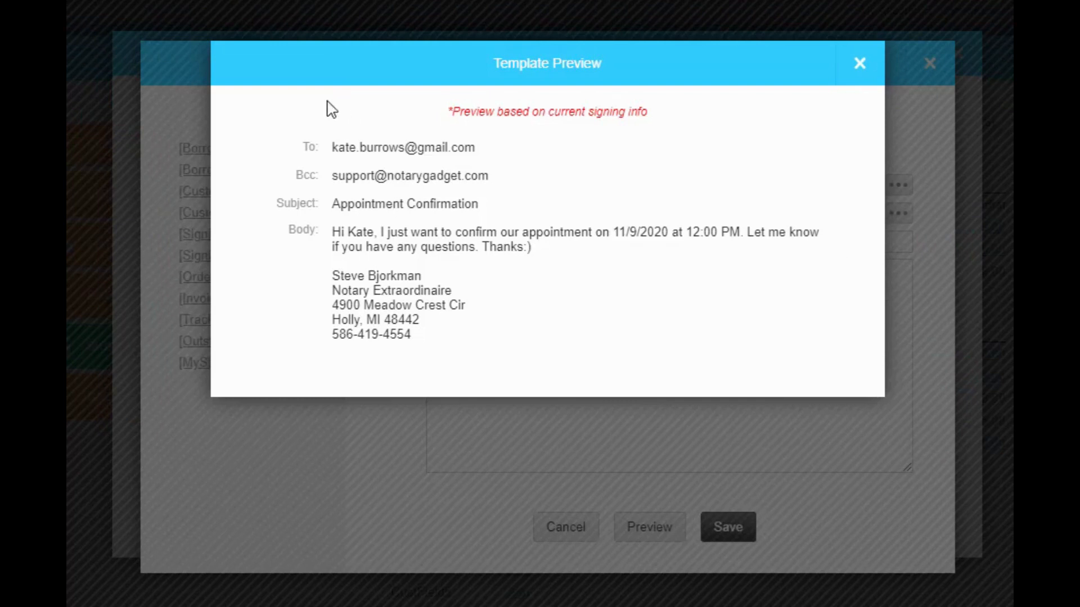
pyautogui.moveTo(331, 152)
pyautogui.mouseDown()
pyautogui.moveTo(377, 154)
pyautogui.moveTo(338, 182)
pyautogui.moveTo(401, 180)
pyautogui.mouseUp()
pyautogui.doubleClick(358, 236)
pyautogui.moveTo(619, 236); pyautogui.dragTo(748, 239)
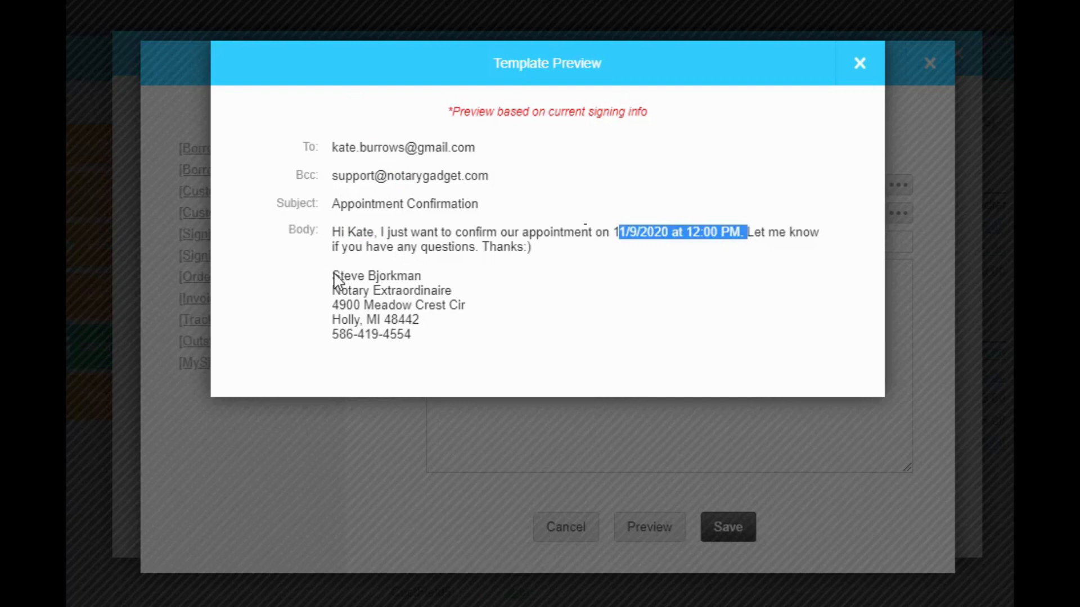
pyautogui.click(836, 149)
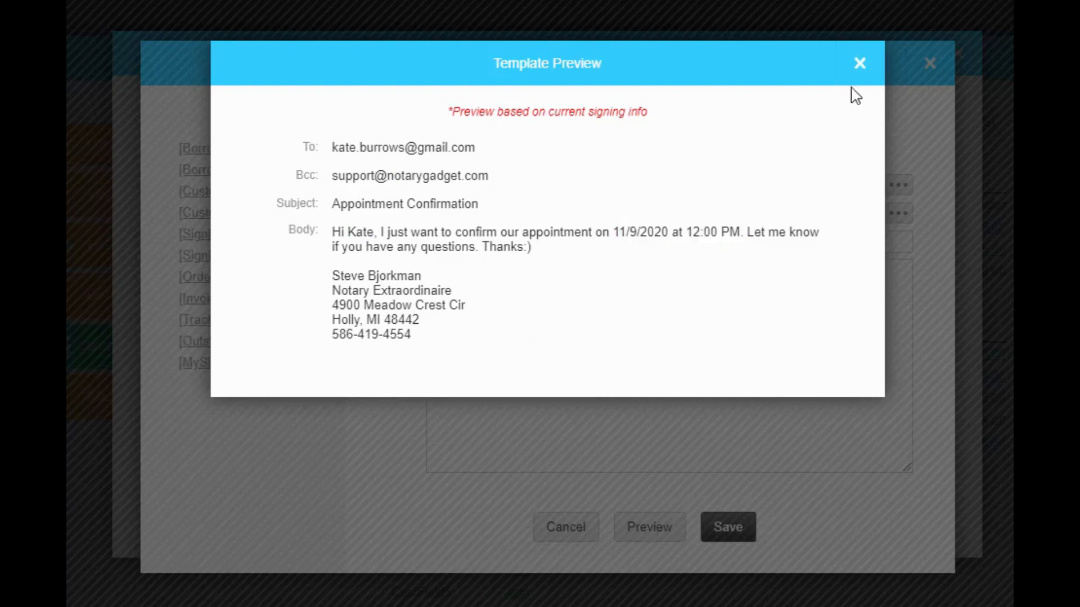
pyautogui.click(860, 64)
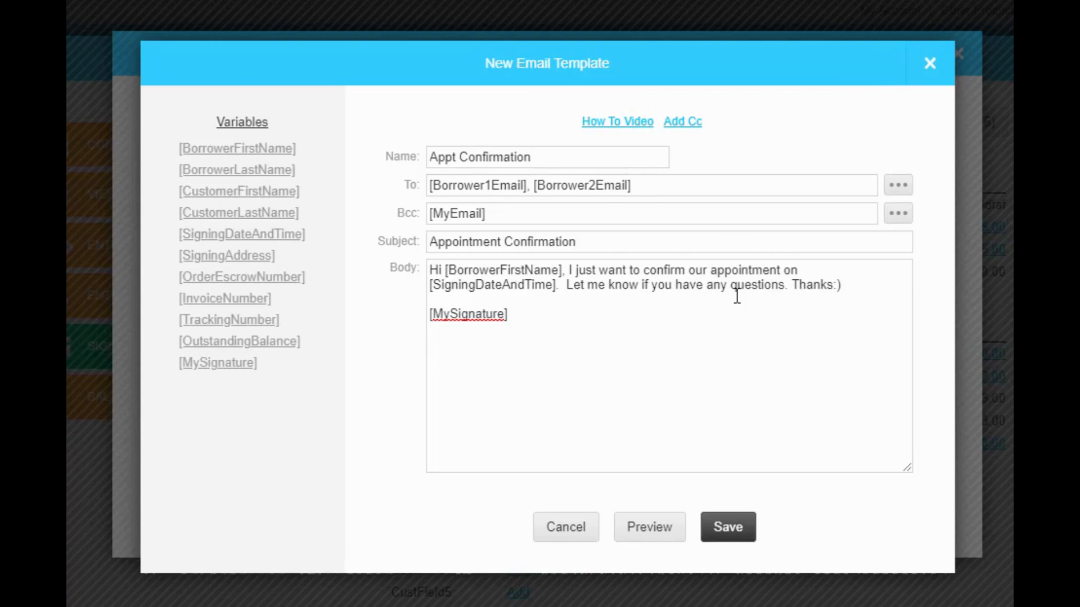
# Save the new template and apply the Appt Confirmation template to the email.
pyautogui.click(710, 537)
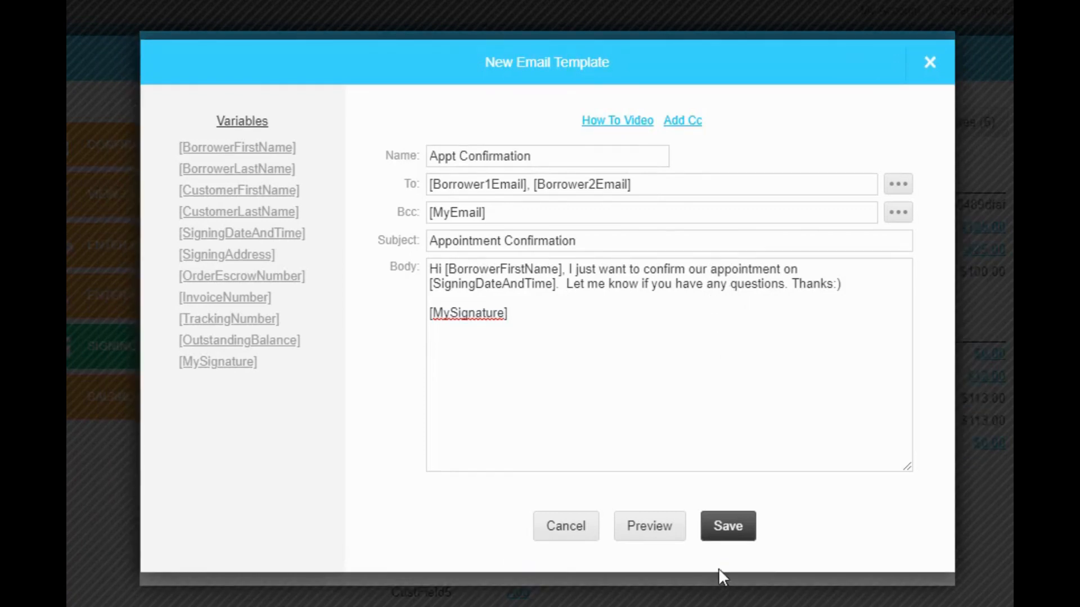
pyautogui.click(724, 541)
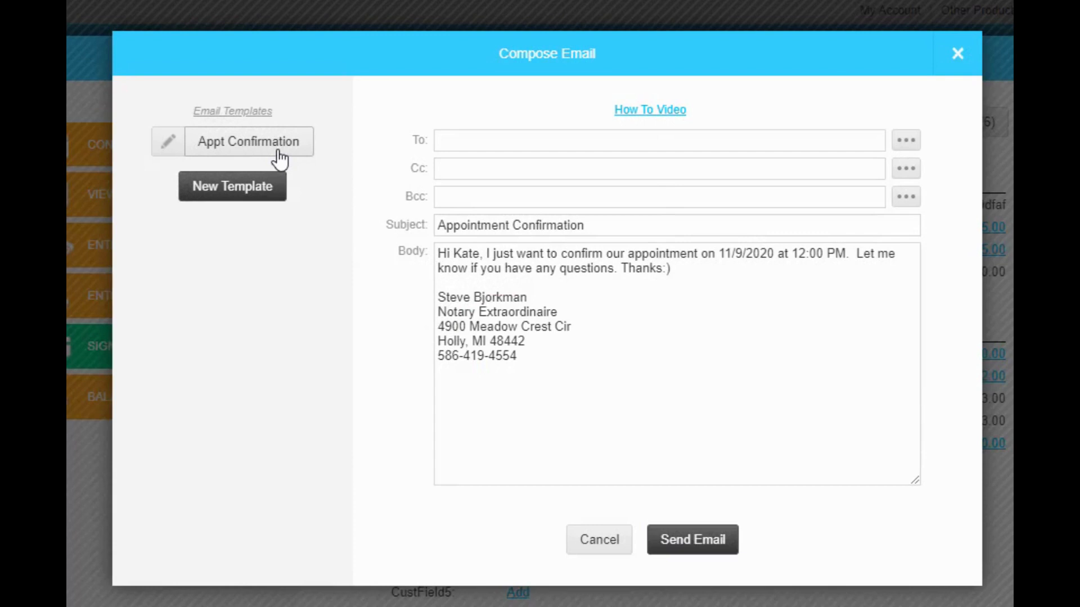
pyautogui.click(251, 157)
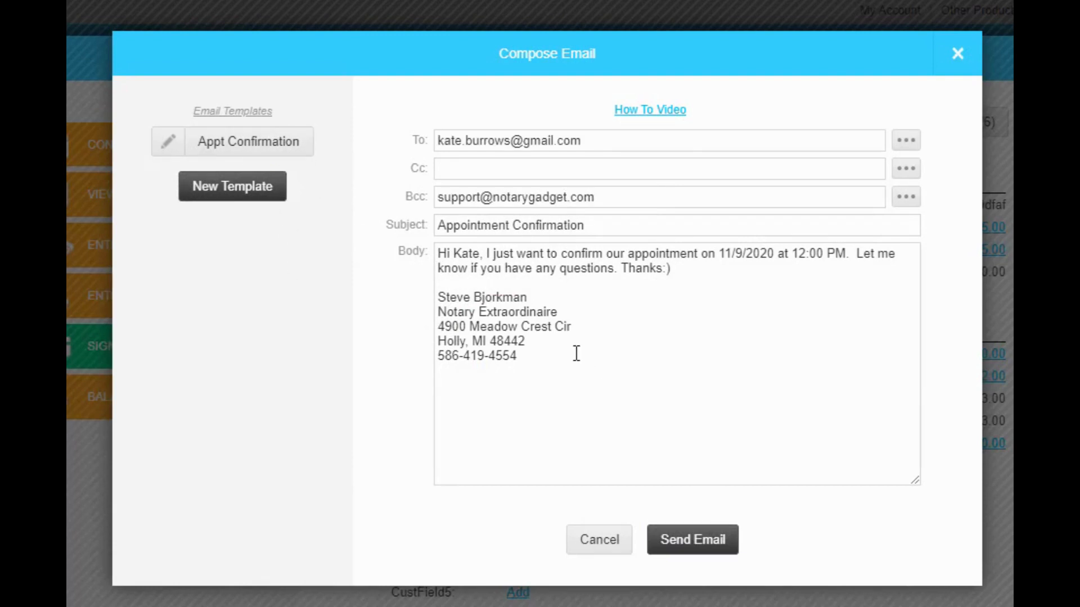